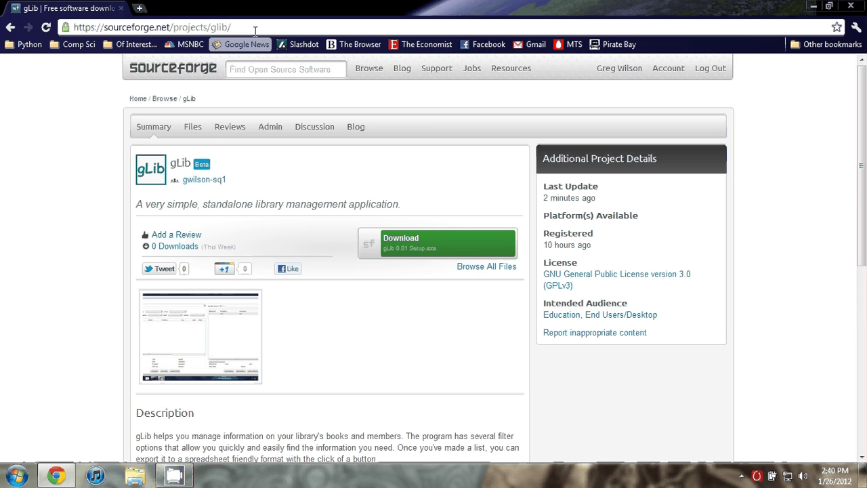
Step: Launch the gLib 0.01 installer from the desktop and accept the license agreement
drag(232, 27, 59, 27)
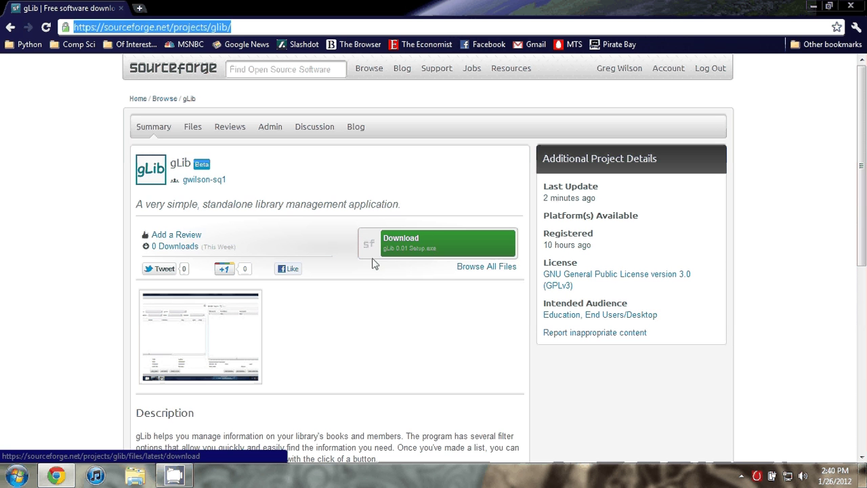
click(813, 6)
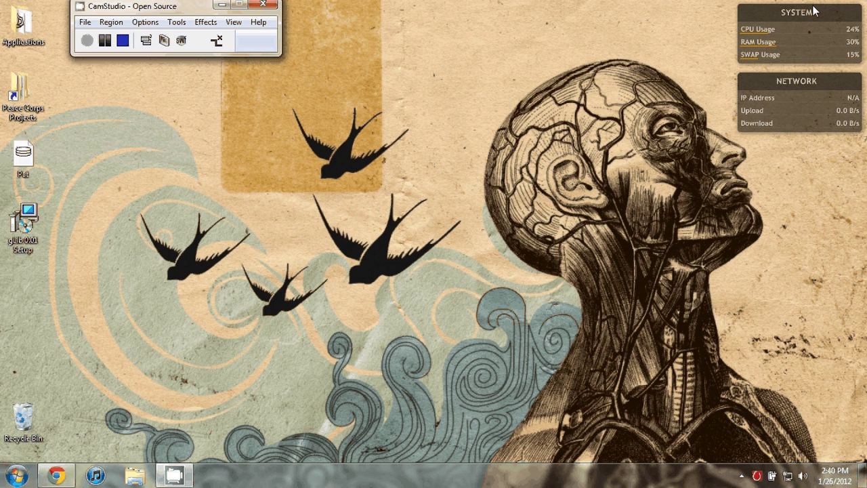
click(31, 228)
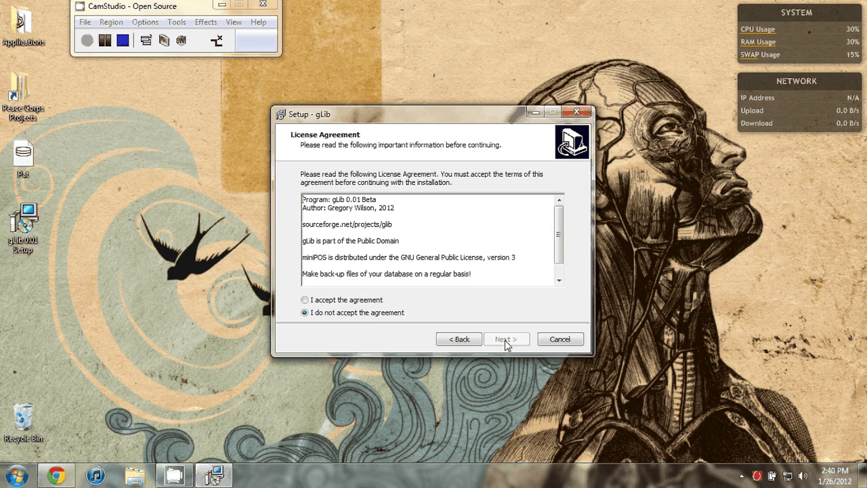
key(alt+a)
click(498, 340)
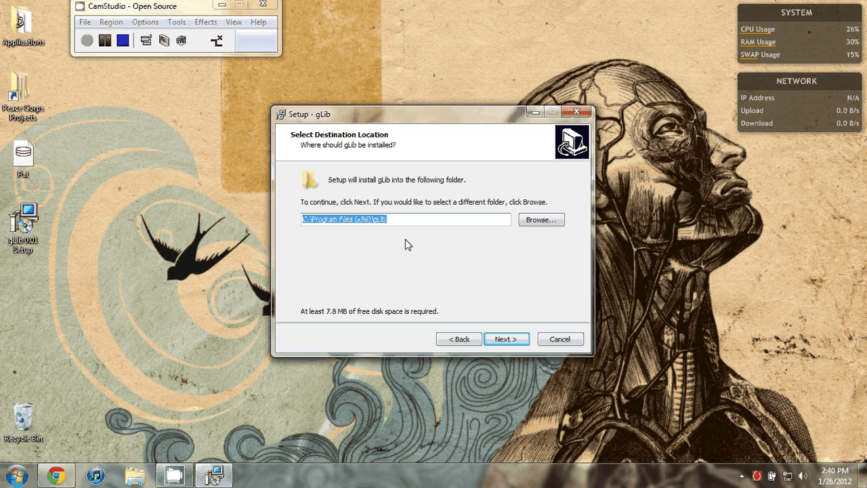
Step: Install gLib to C:\Program Files (x86)\gLib with a desktop icon, with Launch gLib unticked
click(513, 342)
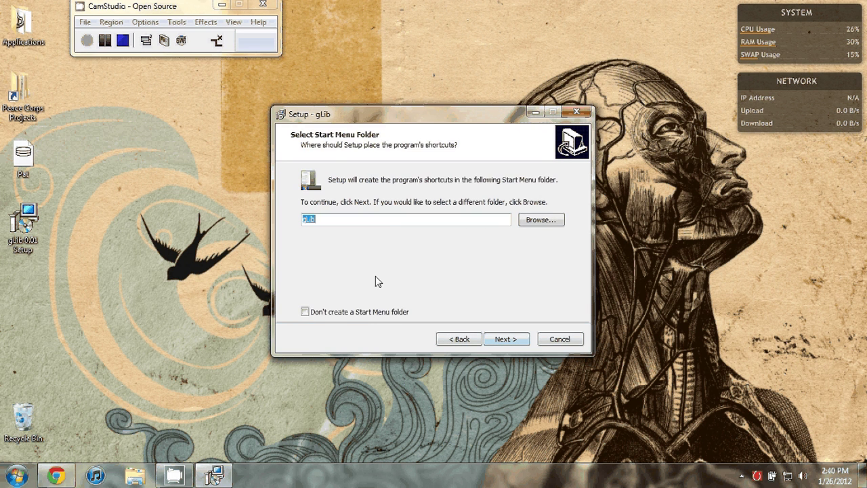
key(Return)
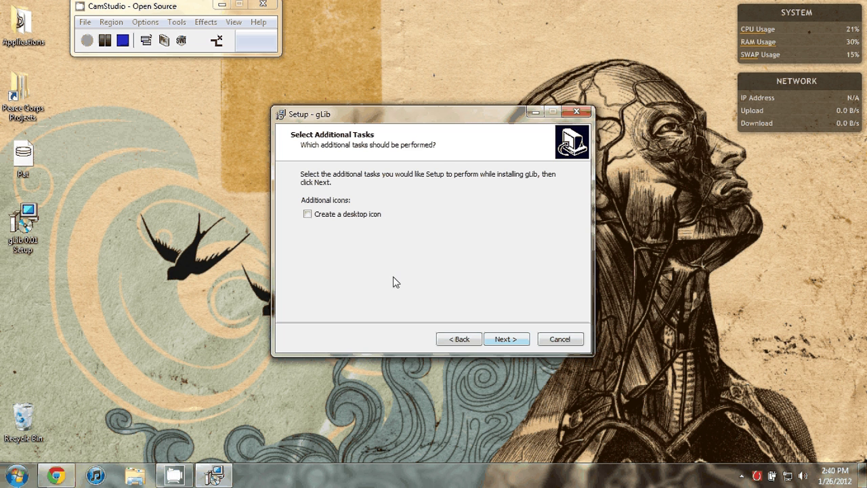
key(space)
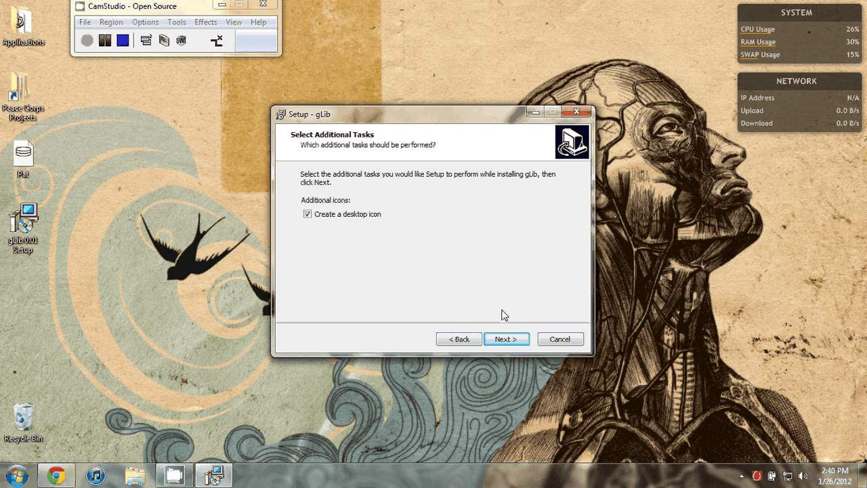
click(514, 340)
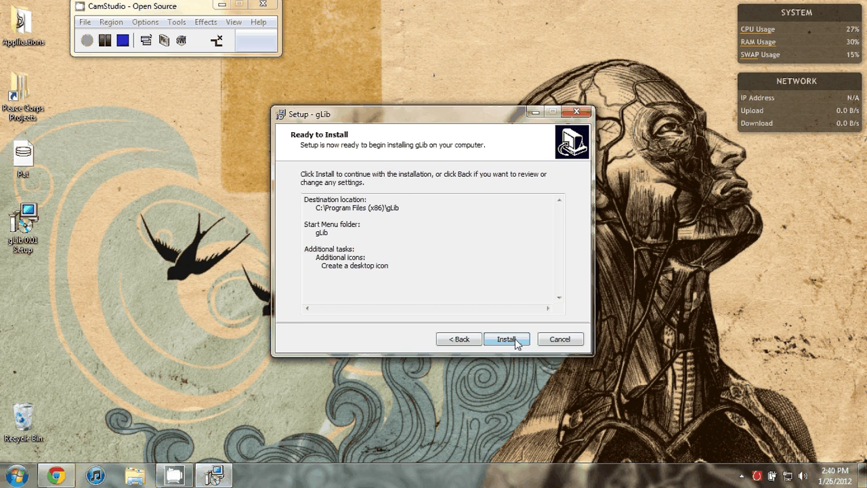
click(514, 339)
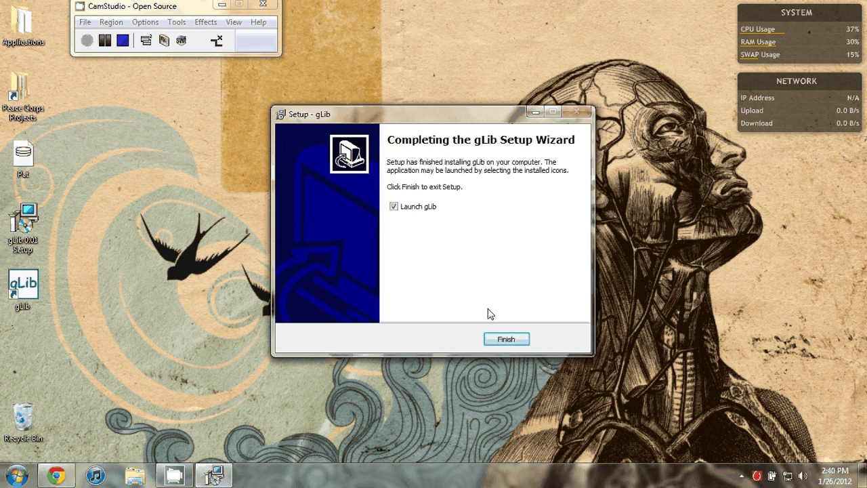
click(393, 206)
Step: Finish setup, set the gLib shortcut's compatibility to run as administrator, and launch gLib
click(519, 342)
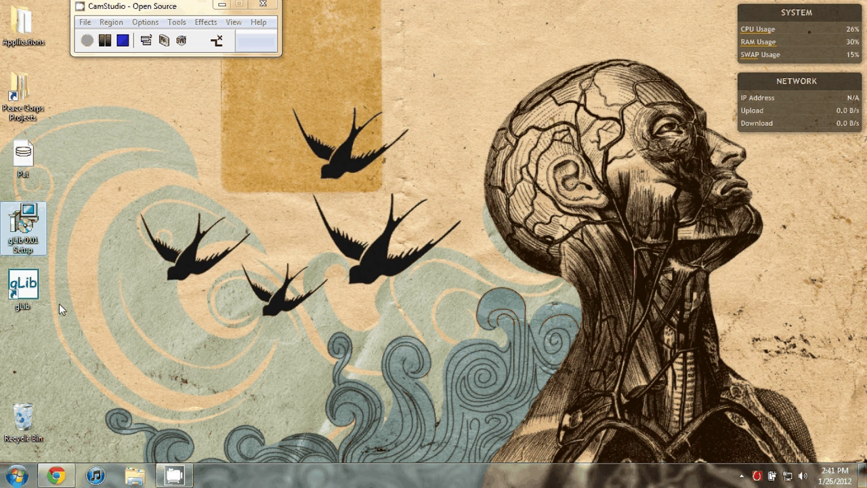
right_click(29, 288)
click(78, 280)
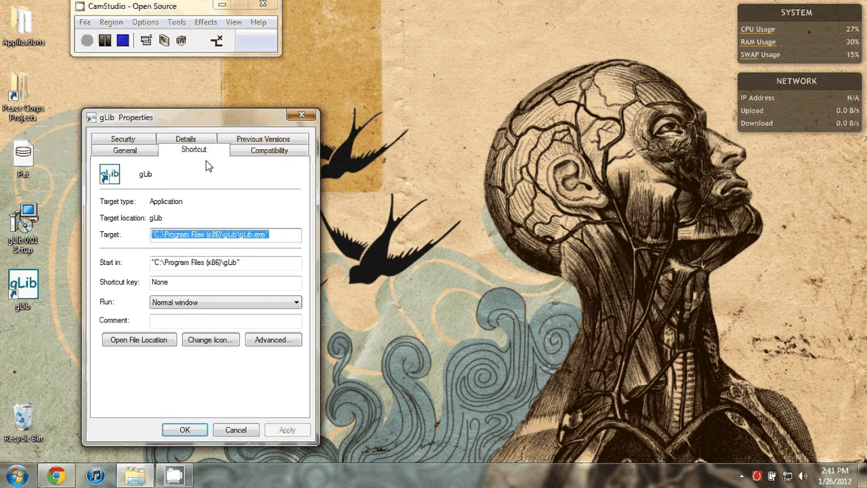
click(269, 151)
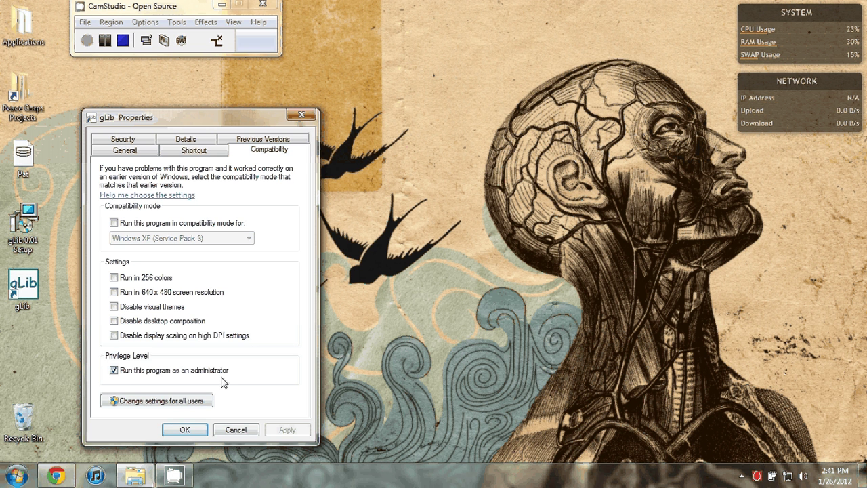
double_click(112, 372)
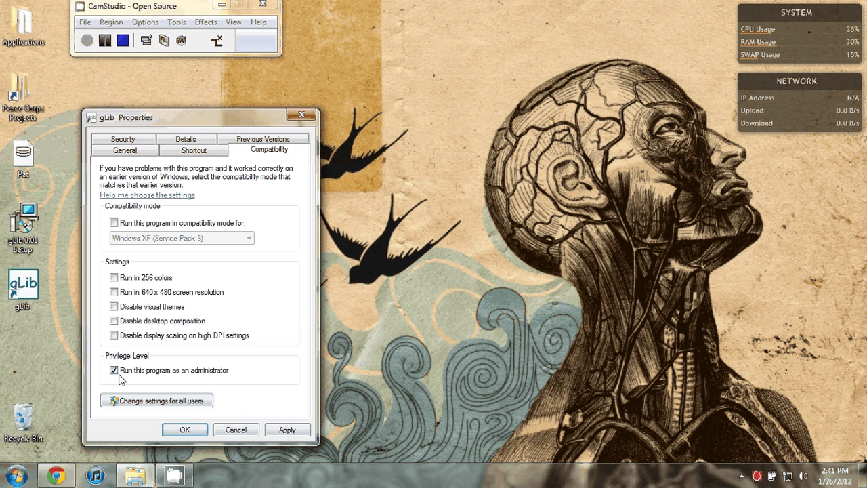
click(185, 430)
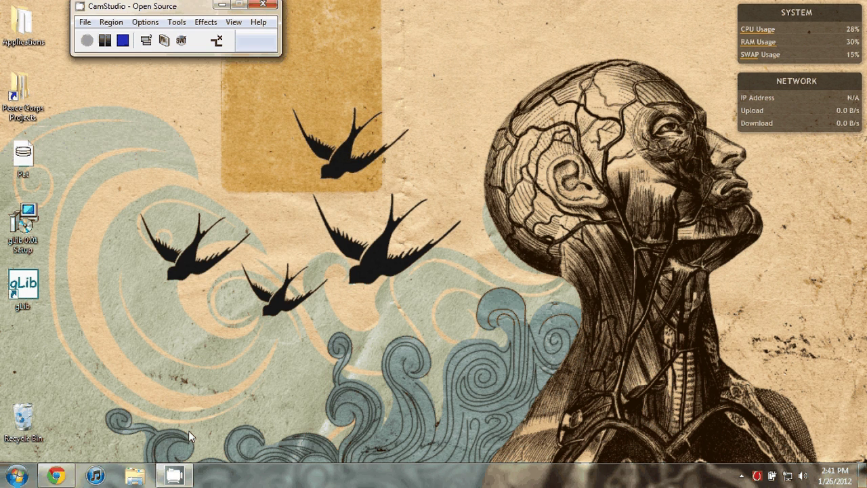
click(32, 290)
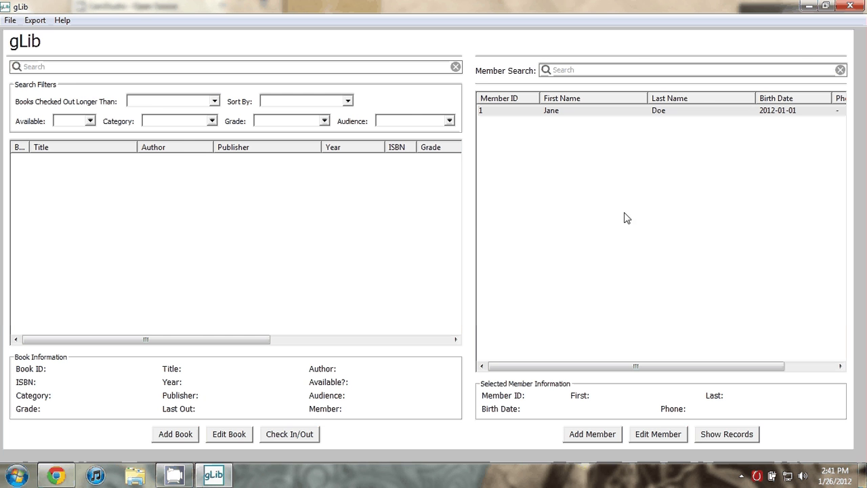
Step: Start a new book: title Harry Potter, author JK Rowling, ISBN 0000001
click(171, 439)
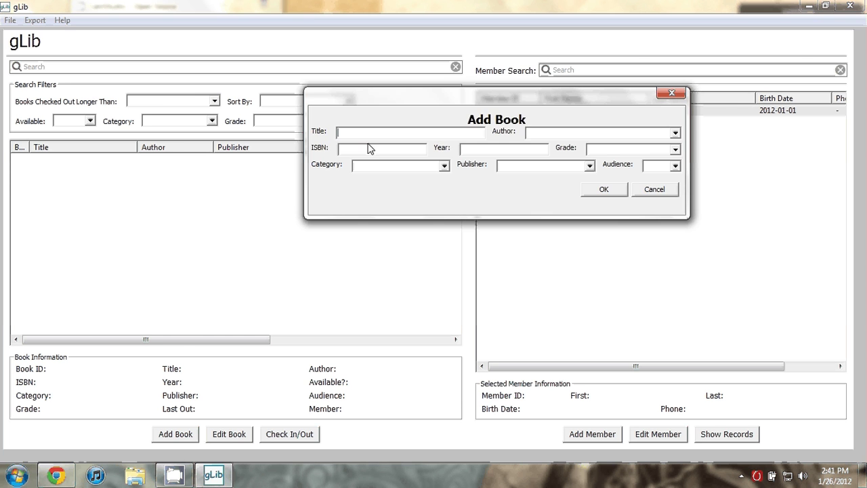
text(Ha)
key(BackSpace)
text(arry )
text(Potter)
text(JK Rowli)
text(ng)
key(Tab)
text(0000001)
key(Tab)
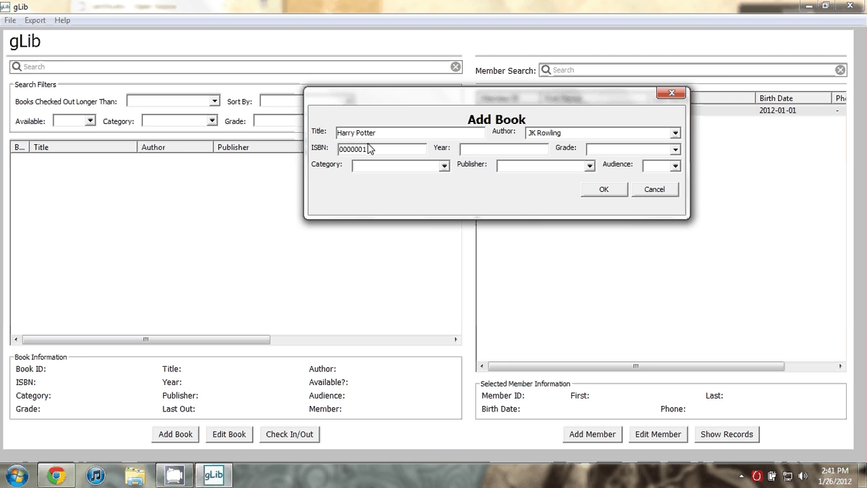
Step: Complete it with year 1996, Middle grade, Fantasy, publisher NA, Young Adult, and save
text(1996)
text(Middle)
key(Tab)
text(Fantasy)
key(Tab)
text(NA)
key(Tab)
text(Young Adul)
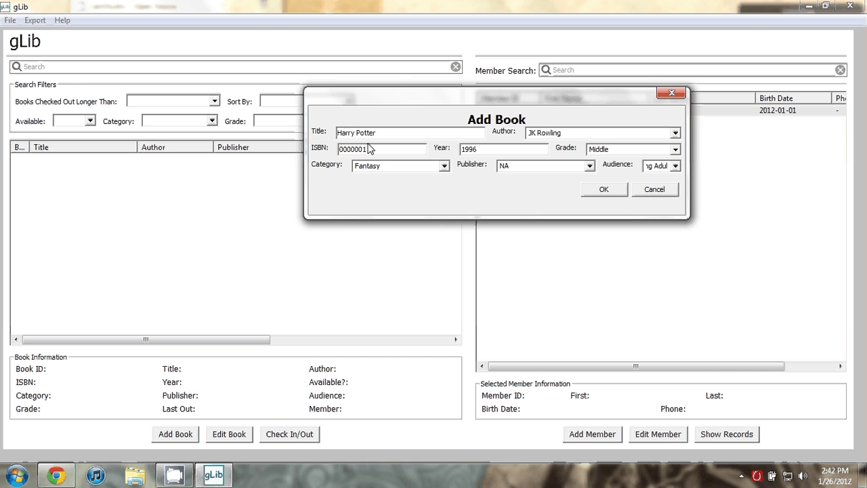
text(t)
click(598, 190)
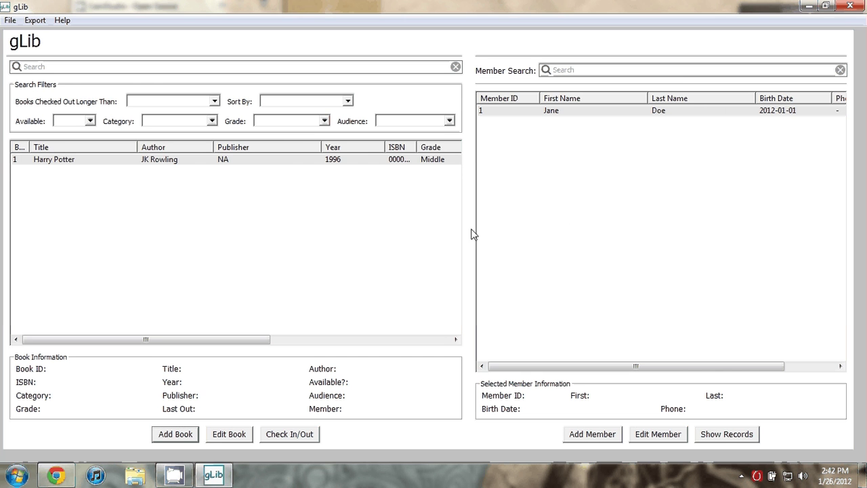
Step: View Harry Potter's details, open and cancel its editor, then view the first member's record
mouse_move(209, 342)
mouse_down()
mouse_move(418, 358)
mouse_move(194, 347)
mouse_up()
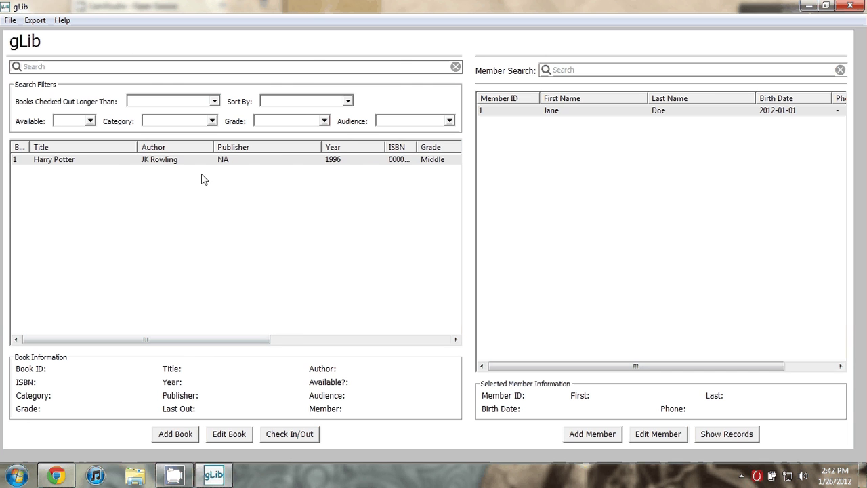
click(217, 161)
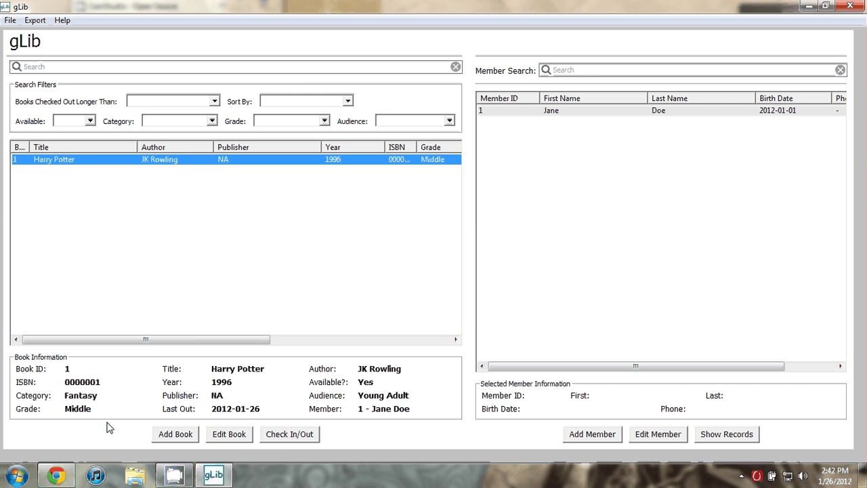
click(230, 435)
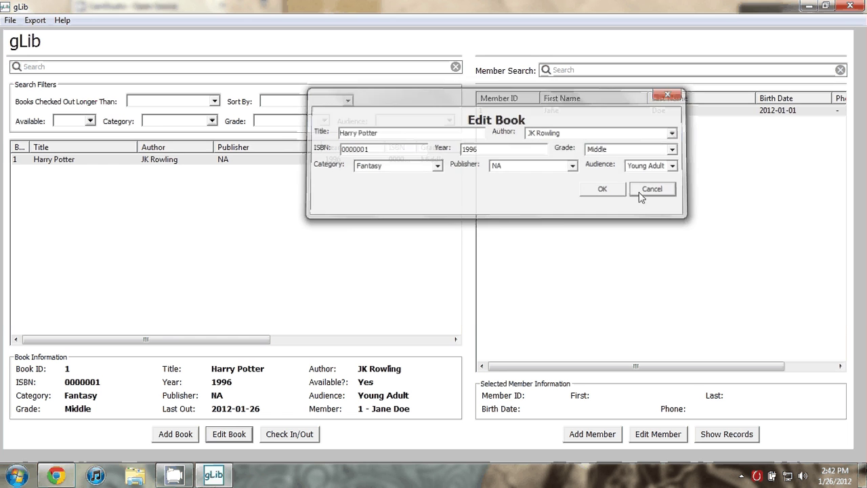
click(639, 194)
click(587, 112)
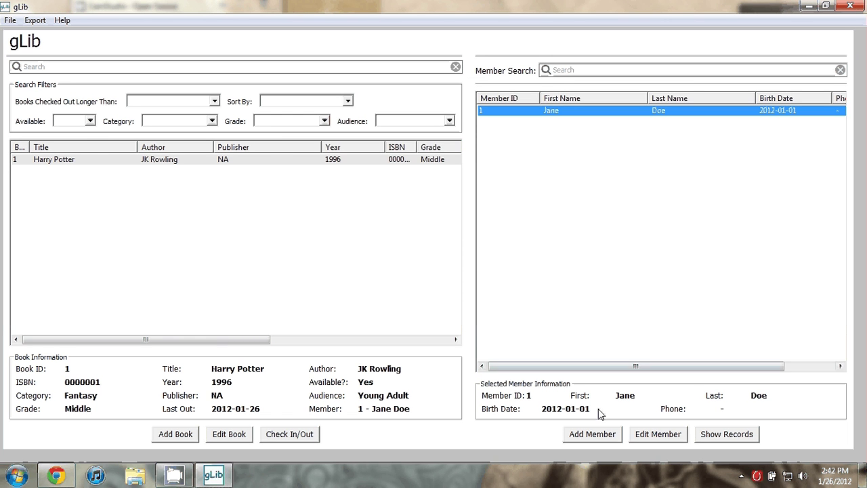
click(591, 435)
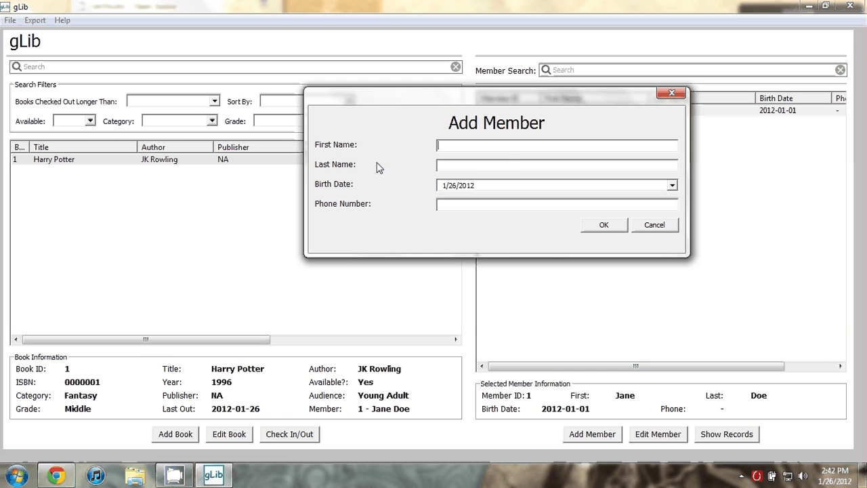
Step: Add a member with first and last name, birth year 1986 and phone number, then open it for editing
key(Tab)
click(472, 184)
text(1986)
click(498, 210)
text(555-5555)
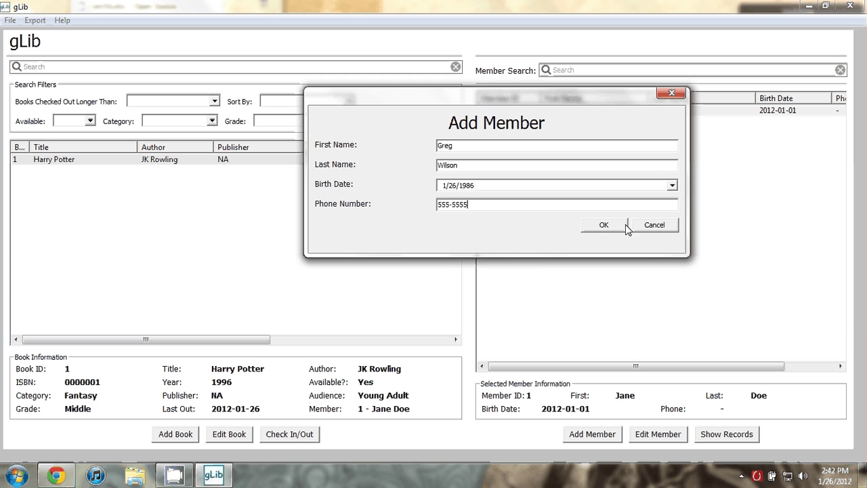
click(608, 225)
click(610, 122)
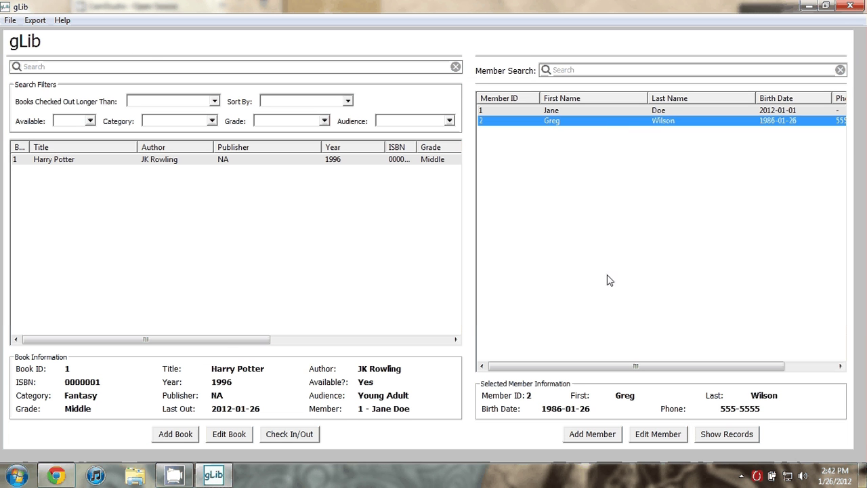
click(646, 434)
Step: Check out Harry Potter to member 2 and confirm in the Check Out dialog
click(650, 229)
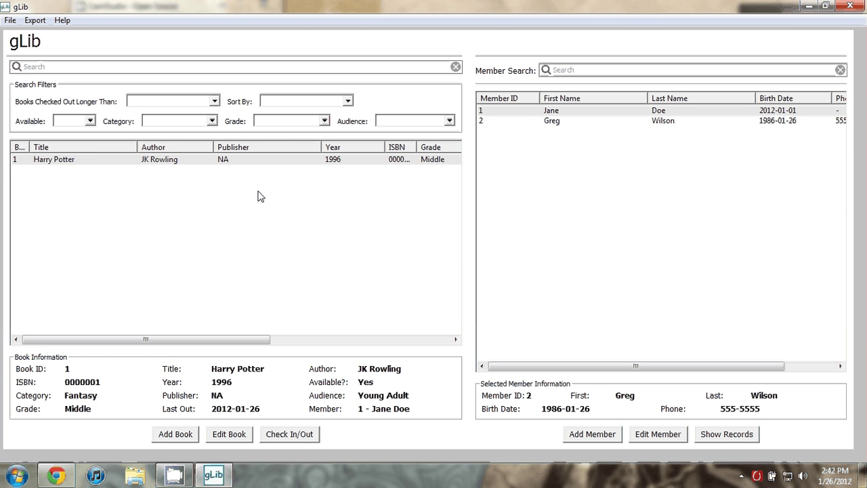
click(260, 163)
click(302, 161)
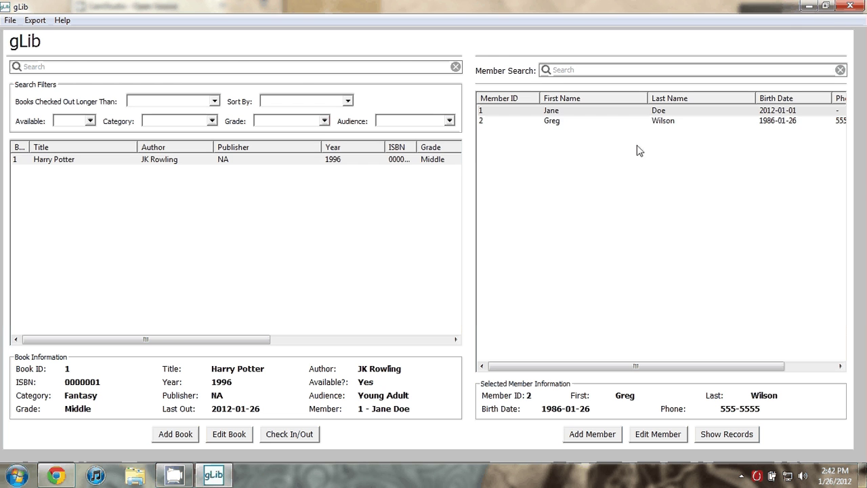
click(618, 122)
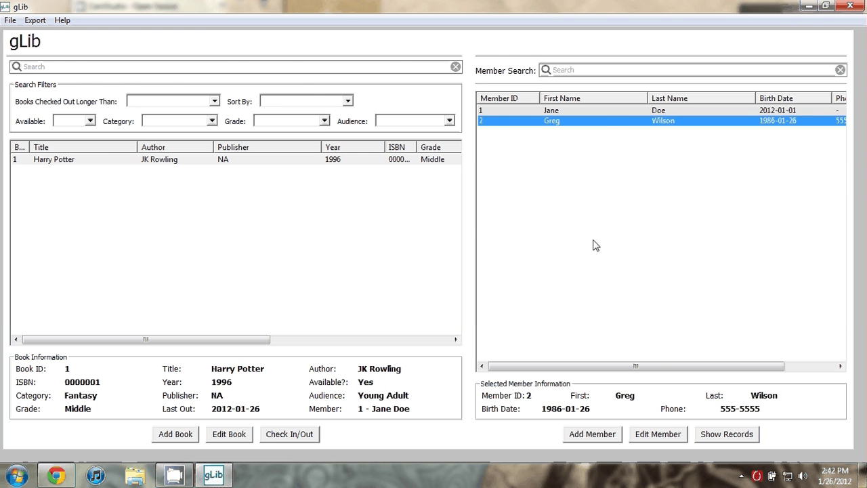
click(306, 436)
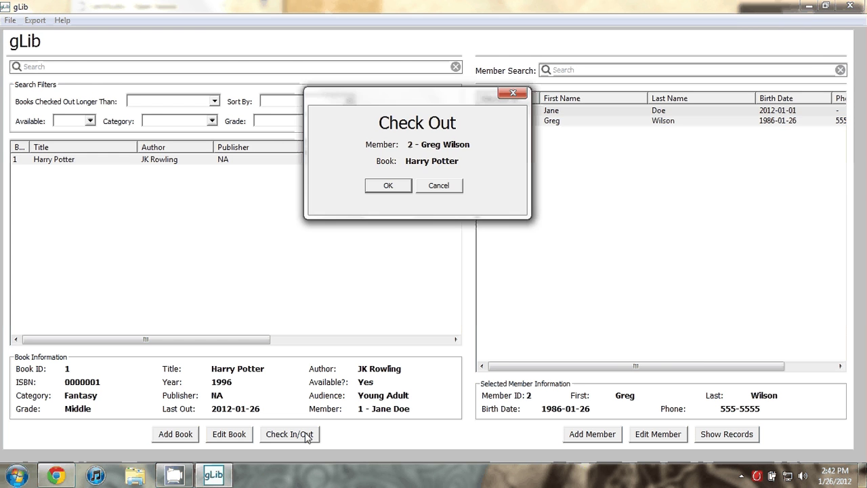
click(387, 187)
Step: Review the Harry Potter row, now unavailable with last-out date 2012-01-26
click(388, 187)
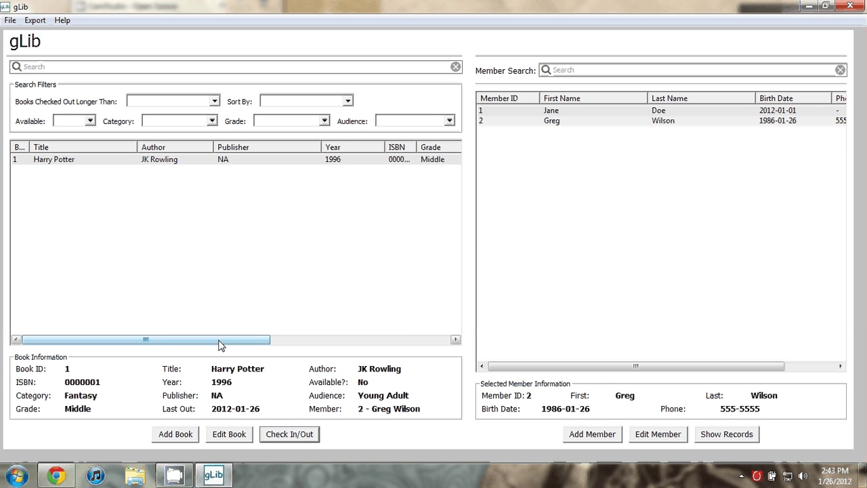
drag(220, 340, 412, 338)
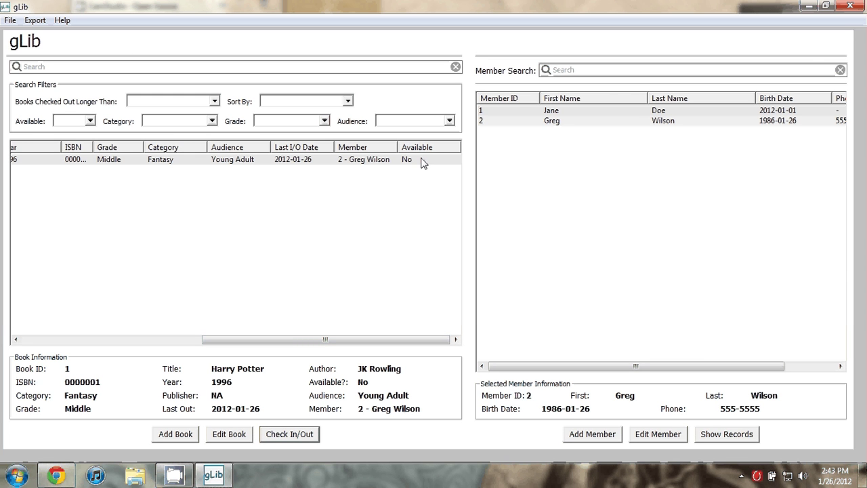
click(370, 166)
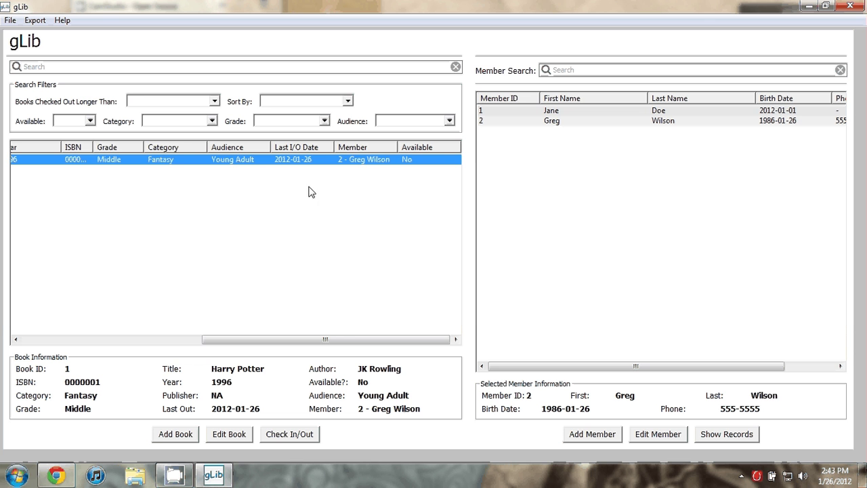
drag(296, 346, 119, 326)
click(164, 267)
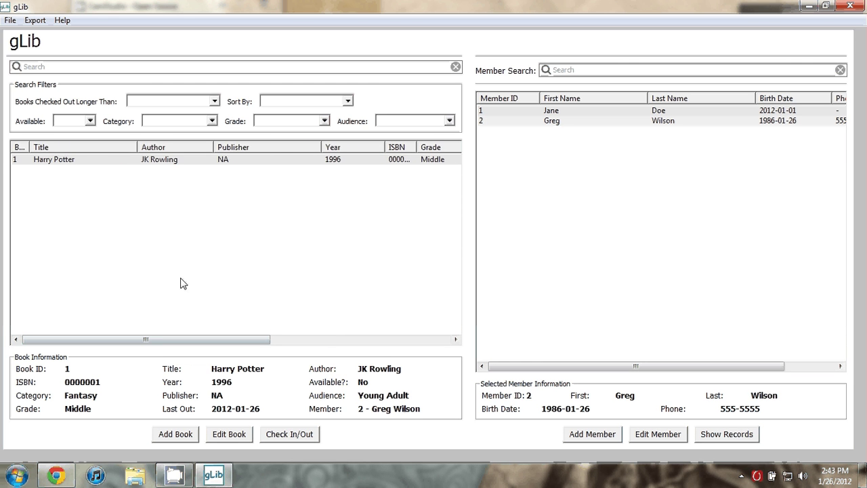
click(228, 163)
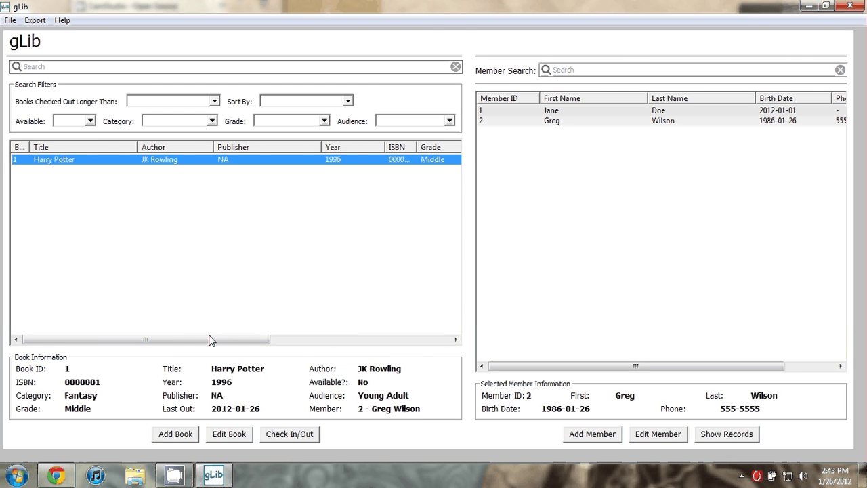
Step: Check Harry Potter back in and verify it shows available with I/O date 2012-01-26
drag(211, 340, 418, 356)
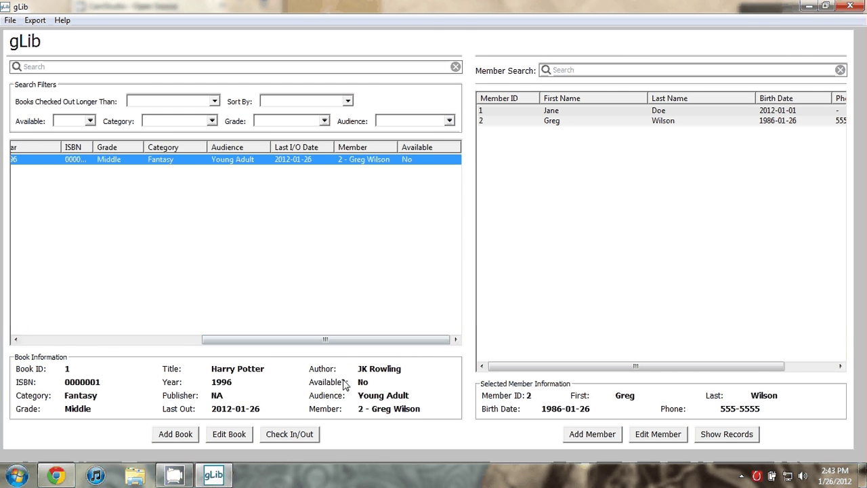
click(298, 436)
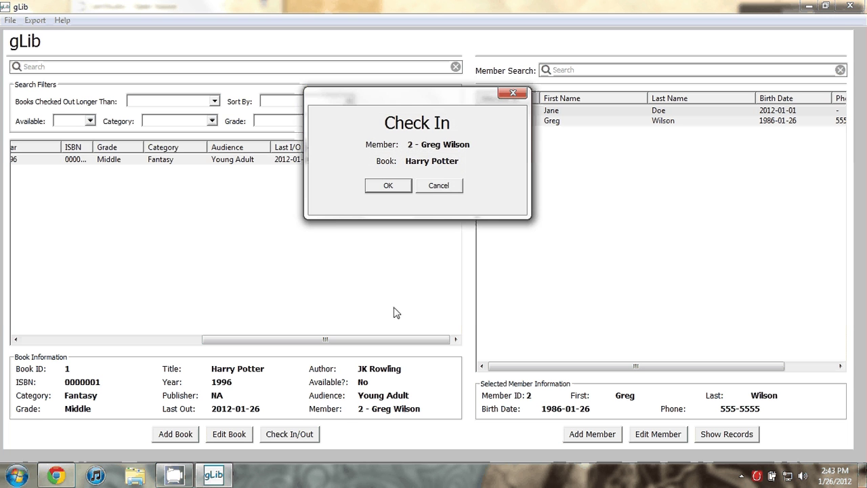
click(383, 185)
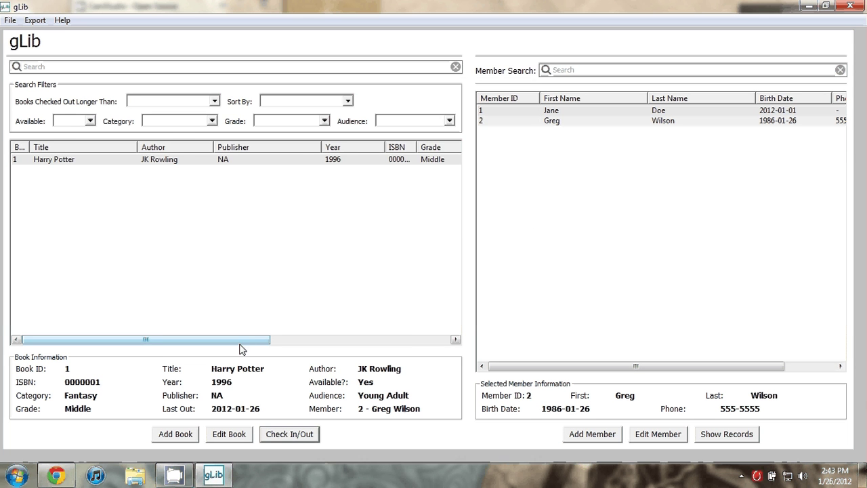
drag(248, 342, 434, 344)
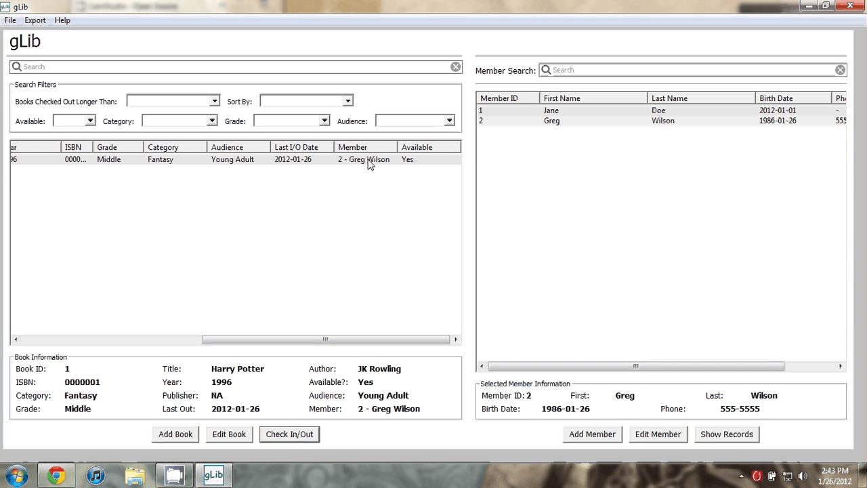
click(302, 163)
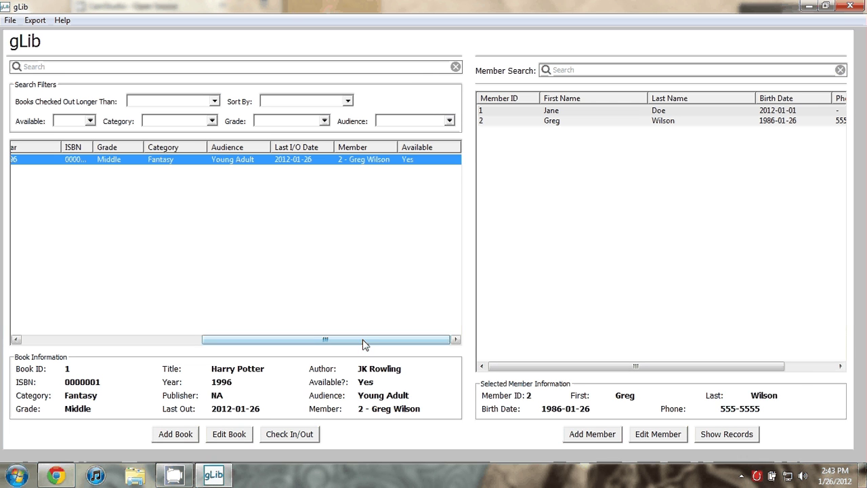
drag(325, 338, 122, 325)
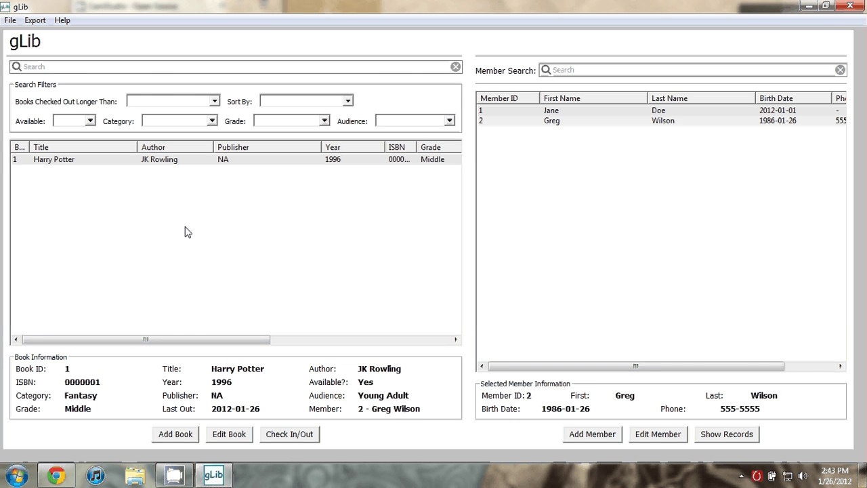
Step: Open the Pat .db database file through File > Open Database
click(11, 21)
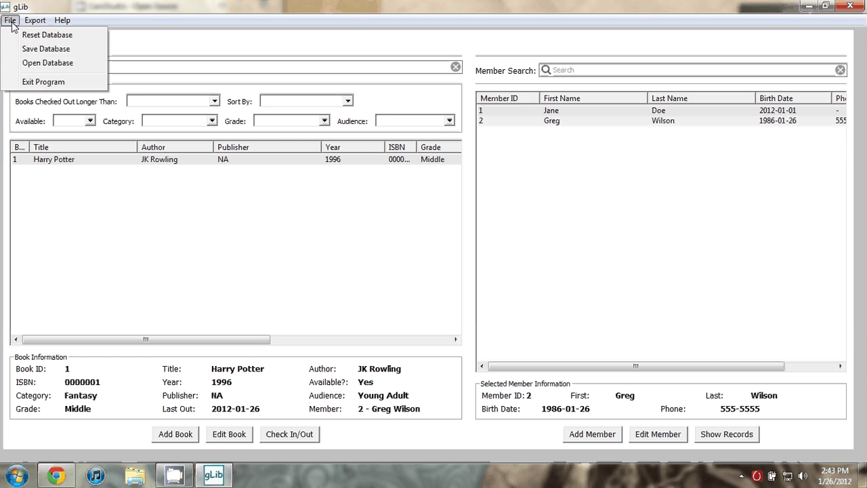
click(71, 64)
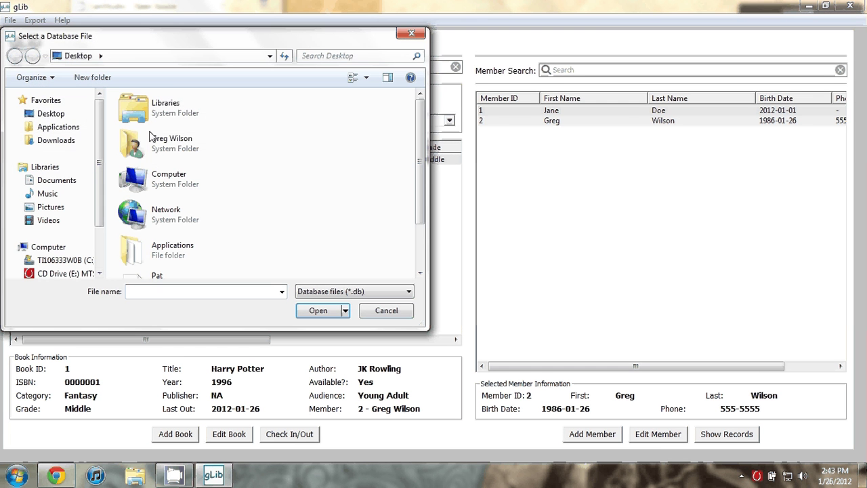
drag(421, 153, 422, 197)
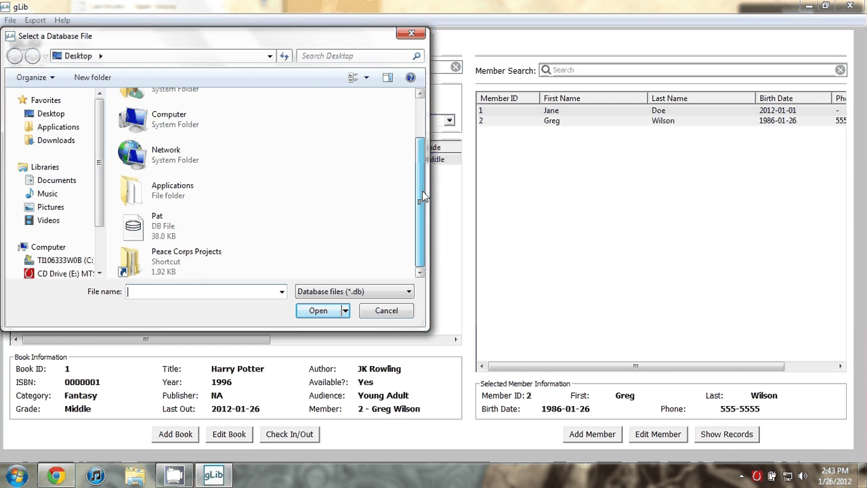
click(203, 228)
click(311, 317)
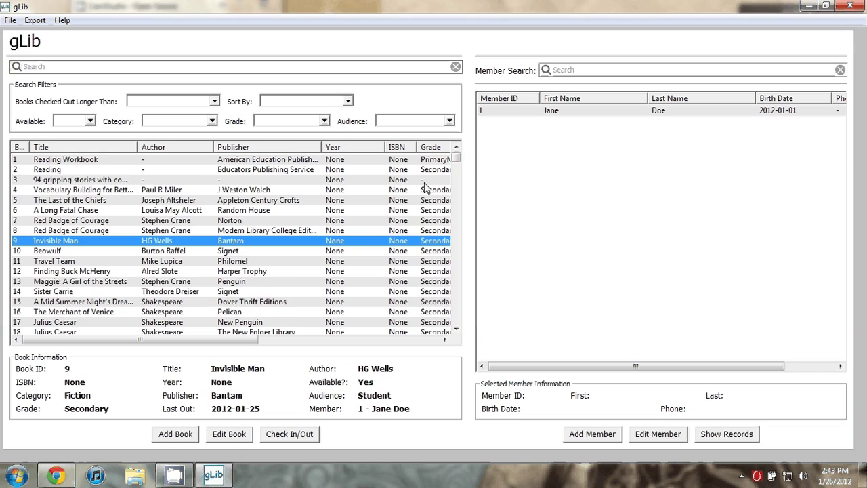
mouse_move(458, 163)
mouse_down()
mouse_move(461, 315)
mouse_move(472, 203)
mouse_move(461, 161)
mouse_up()
drag(139, 339, 222, 339)
click(545, 111)
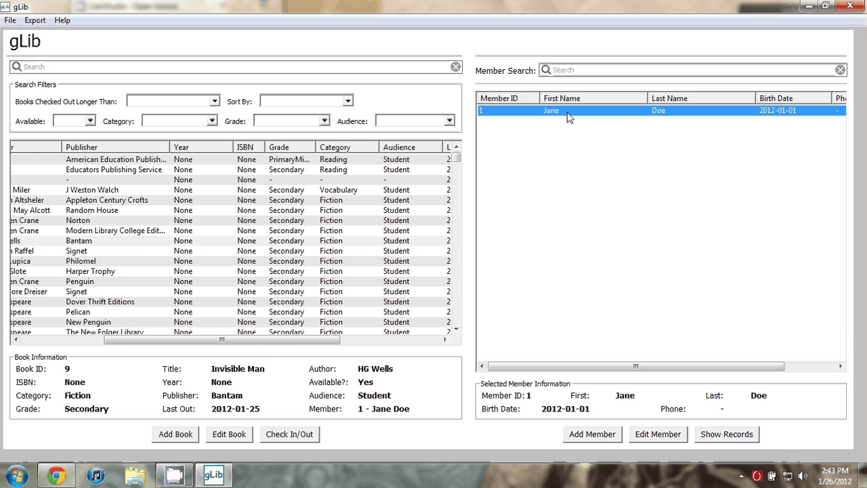
click(365, 339)
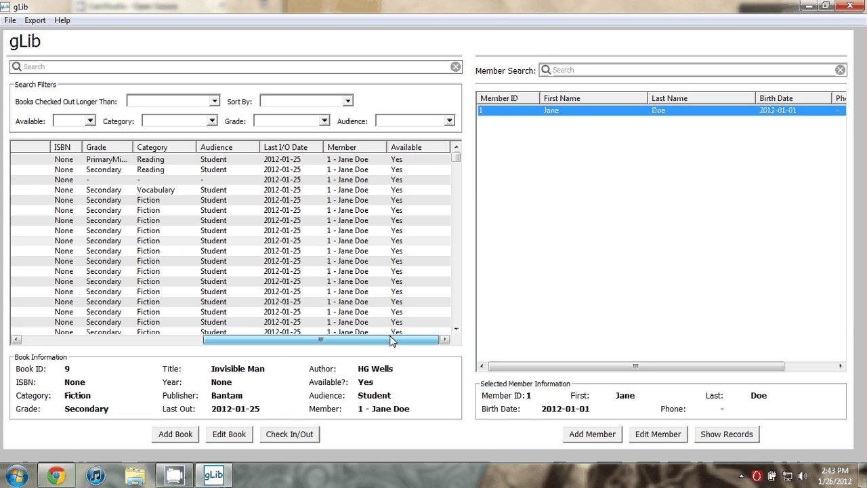
drag(365, 340, 173, 339)
click(171, 224)
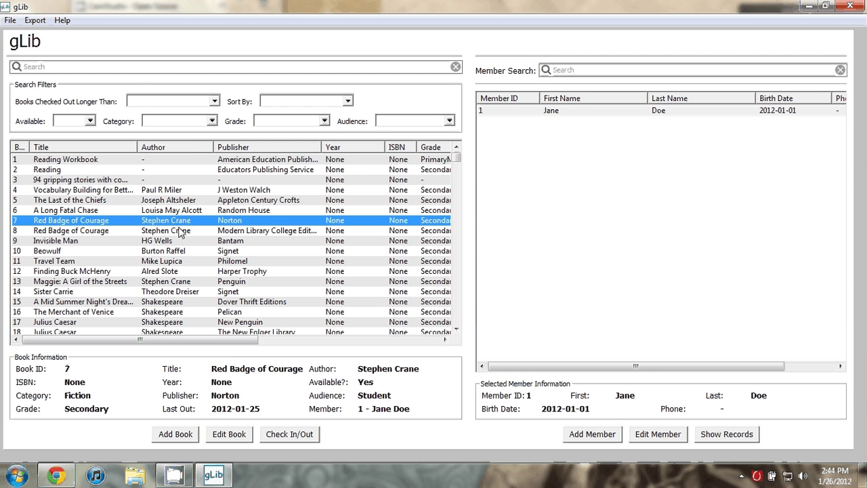
click(149, 67)
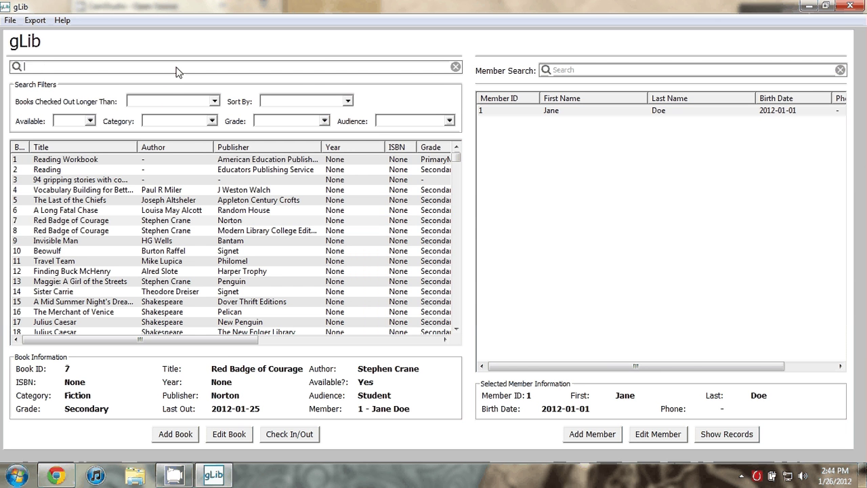
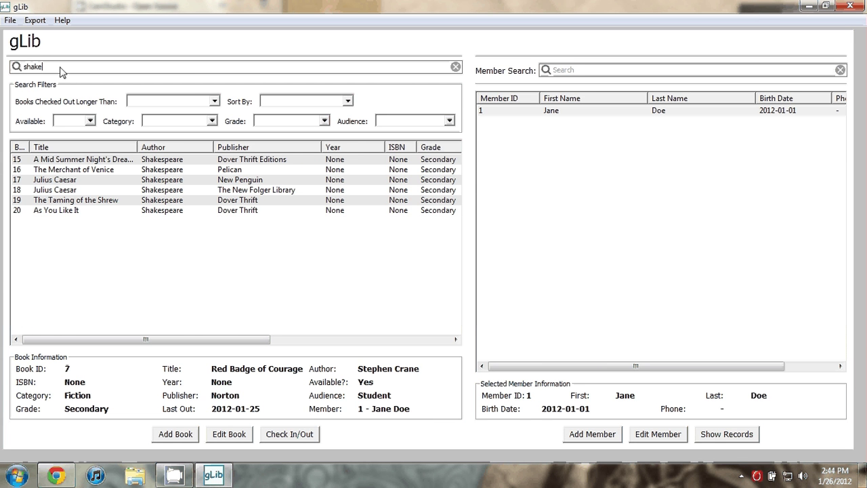
click(455, 68)
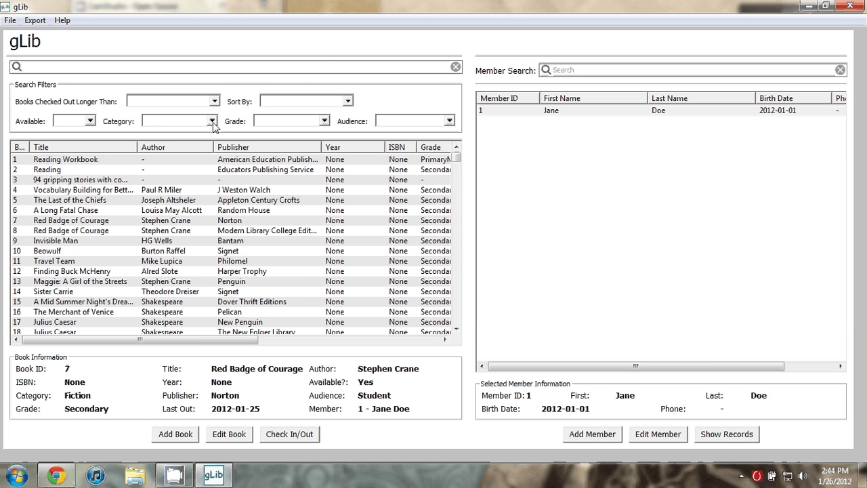
Step: Filter the book list to Fiction category and Student audience
click(212, 122)
click(189, 199)
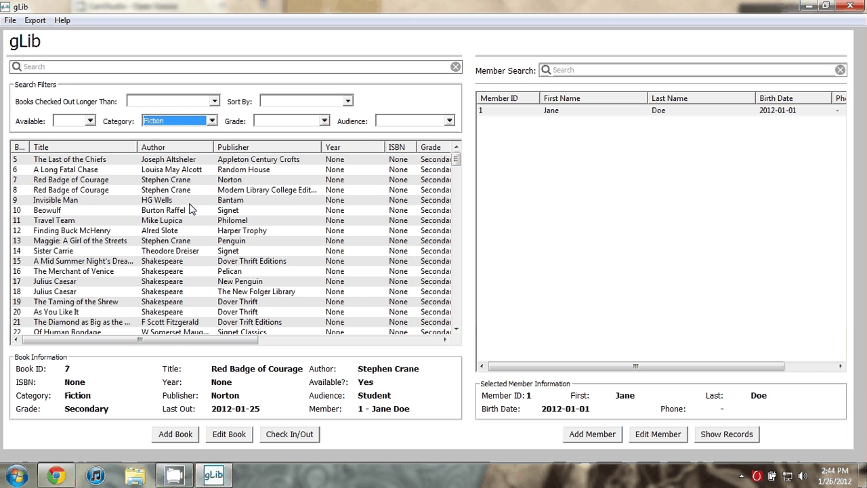
click(189, 220)
drag(213, 340, 311, 347)
drag(457, 163, 466, 146)
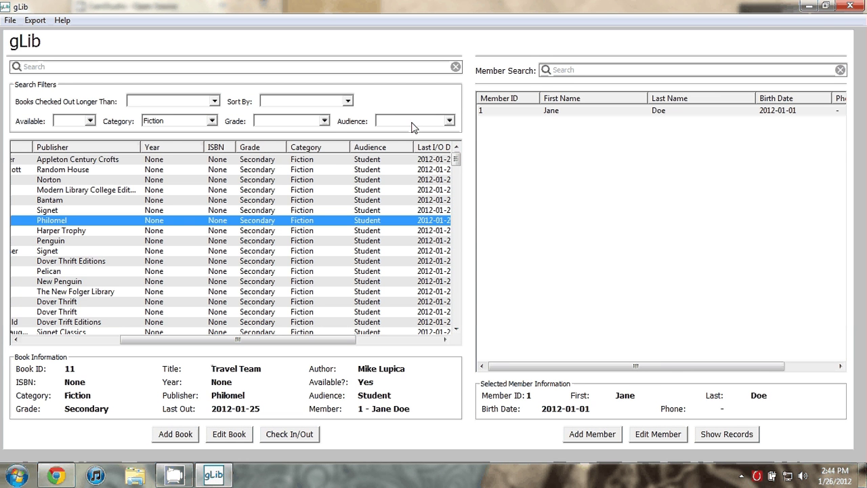
click(448, 120)
click(436, 138)
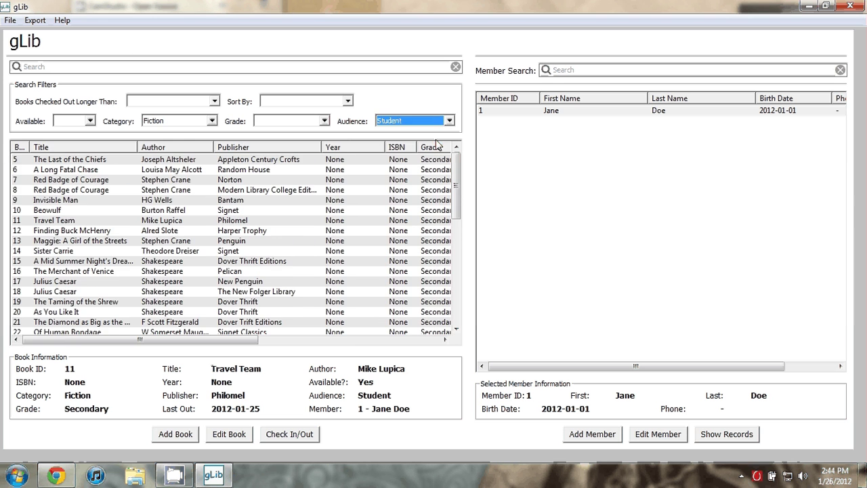
click(352, 201)
drag(139, 339, 242, 339)
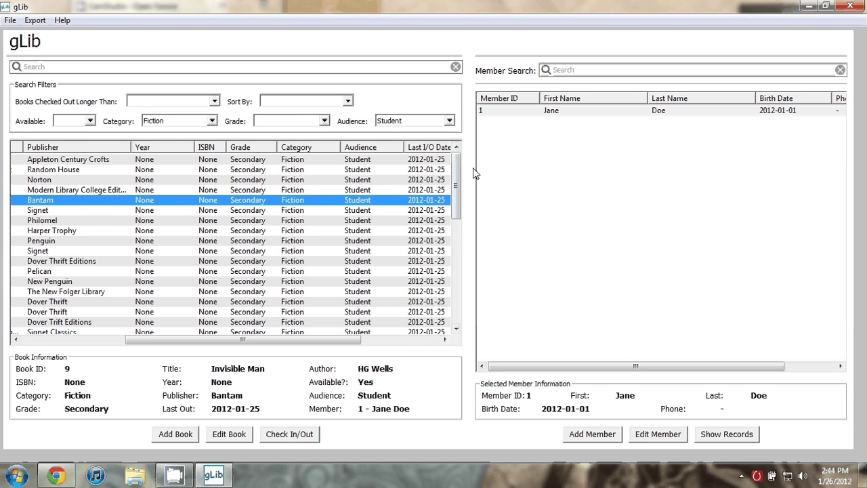
mouse_move(457, 170)
mouse_down()
mouse_move(451, 243)
mouse_move(456, 170)
mouse_up()
Step: Limit the list to Secondary grade and sort it by Publisher
click(324, 121)
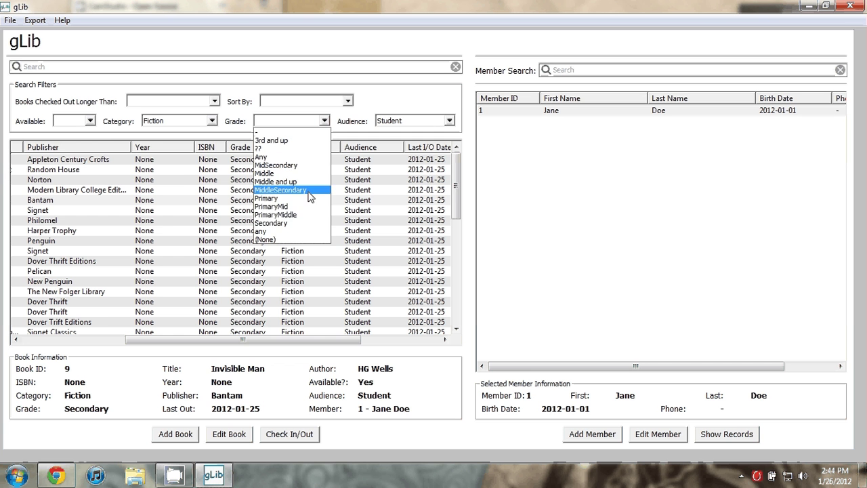
click(288, 224)
click(292, 261)
mouse_move(221, 341)
mouse_down()
mouse_move(352, 344)
mouse_move(232, 343)
mouse_up()
click(348, 102)
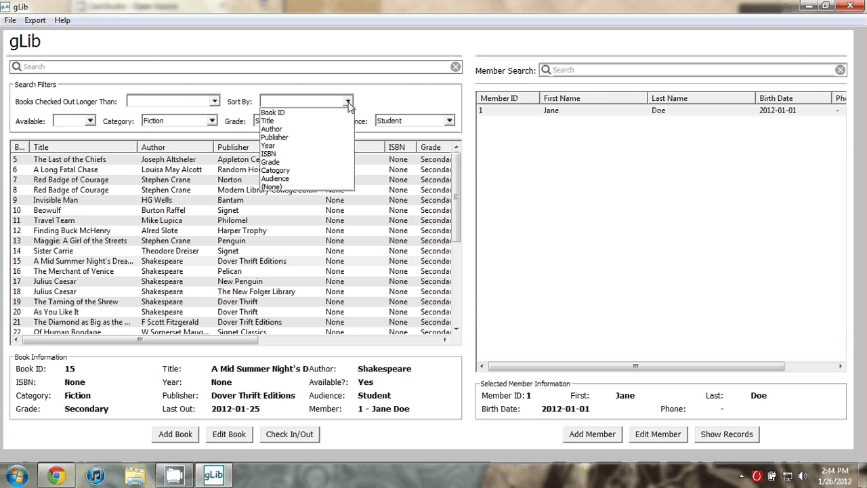
click(304, 137)
click(382, 179)
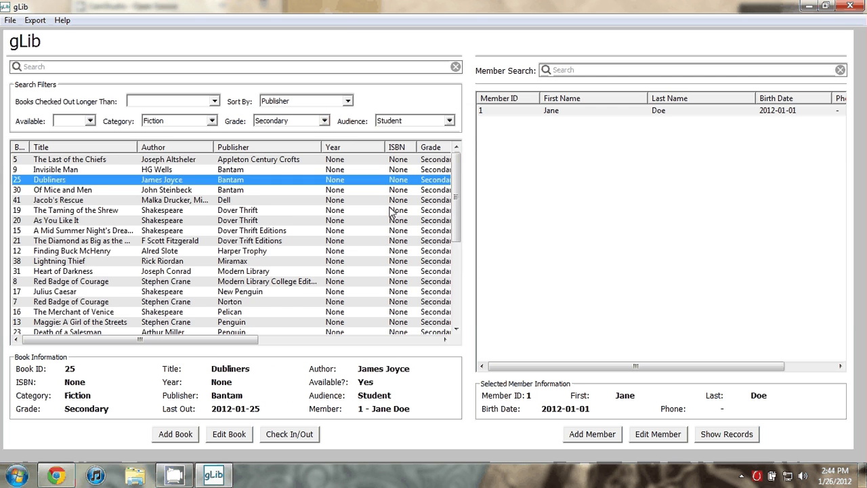
drag(456, 210, 472, 166)
click(300, 230)
click(214, 102)
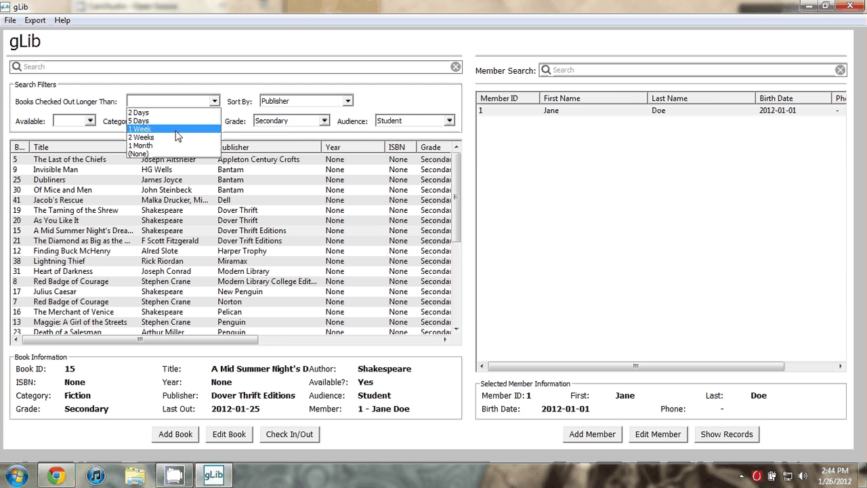
Step: Try the 1 Week checked-out-longer-than filter, then reset it to (None)
click(176, 131)
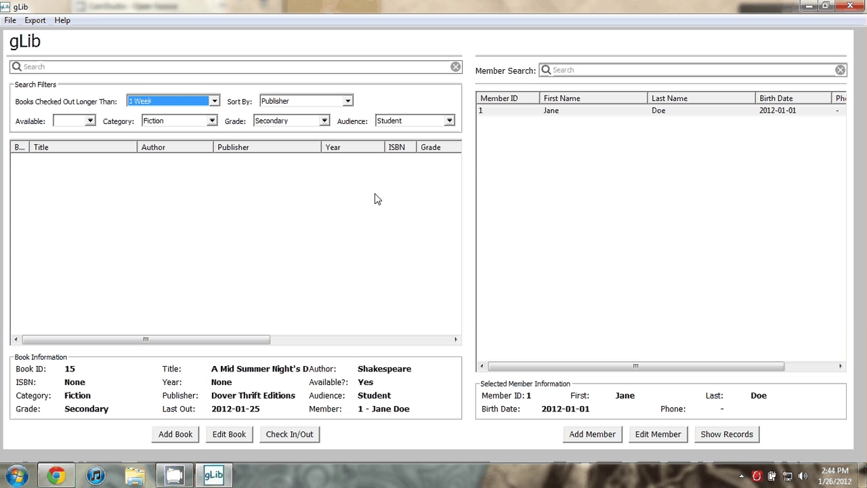
click(196, 101)
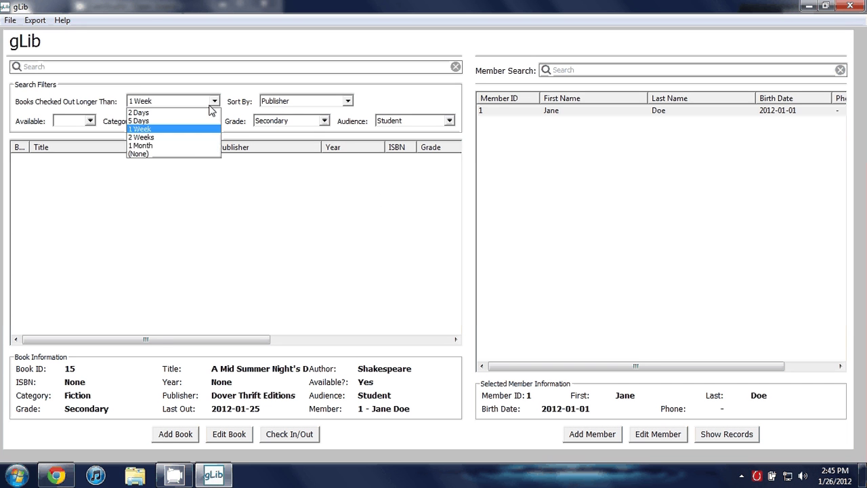
click(192, 154)
click(144, 180)
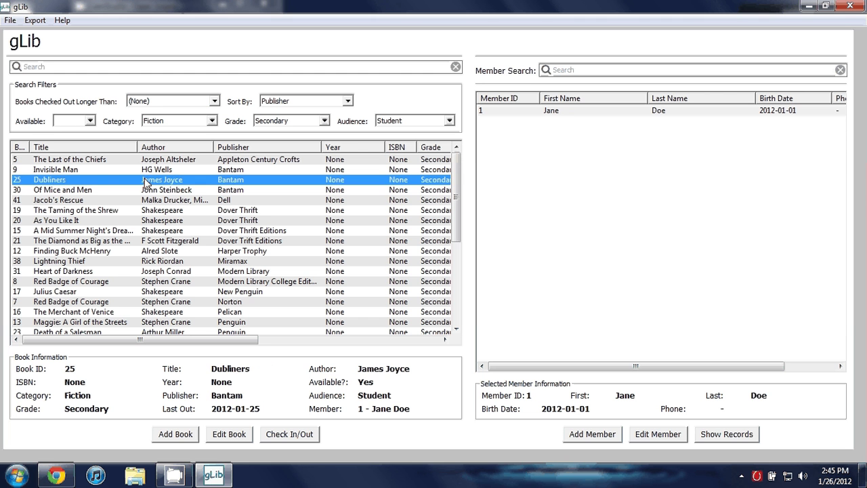
Step: Cycle the availability filter through Yes and No, then set it to All
click(89, 121)
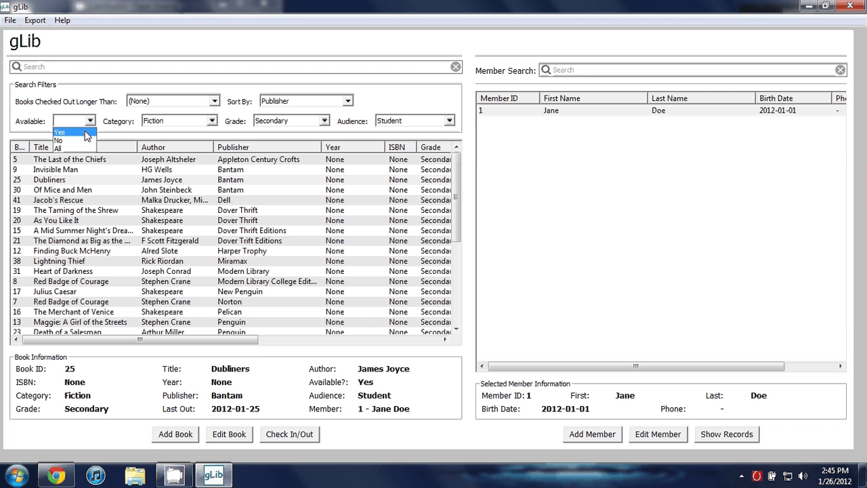
click(74, 132)
click(80, 121)
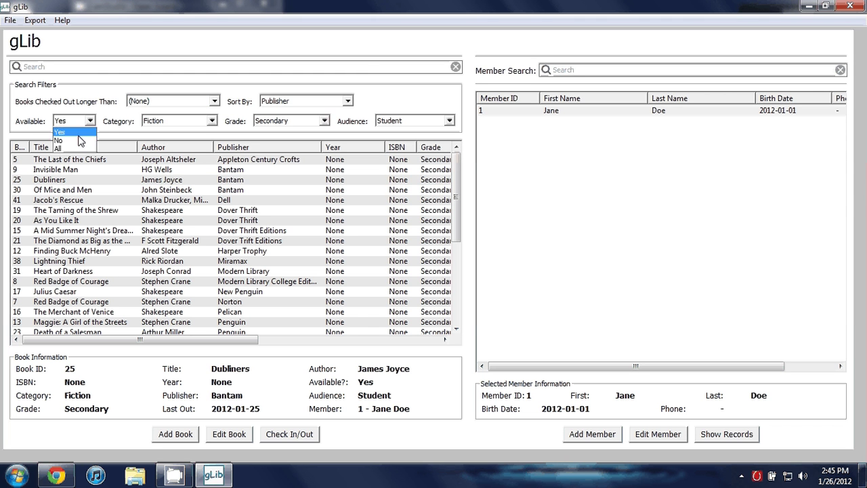
click(80, 140)
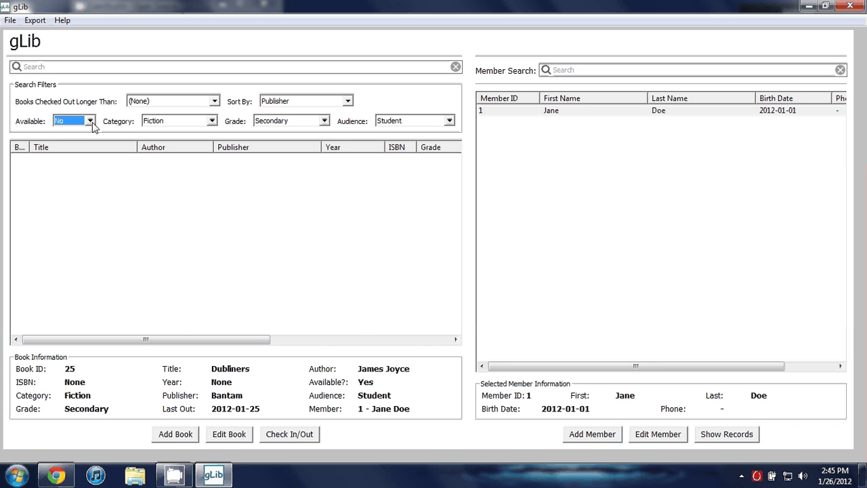
click(90, 120)
click(71, 149)
Step: Review details of Jacob's Rescue, Finding Buck McHenry and Dubliners in the filtered list
click(109, 200)
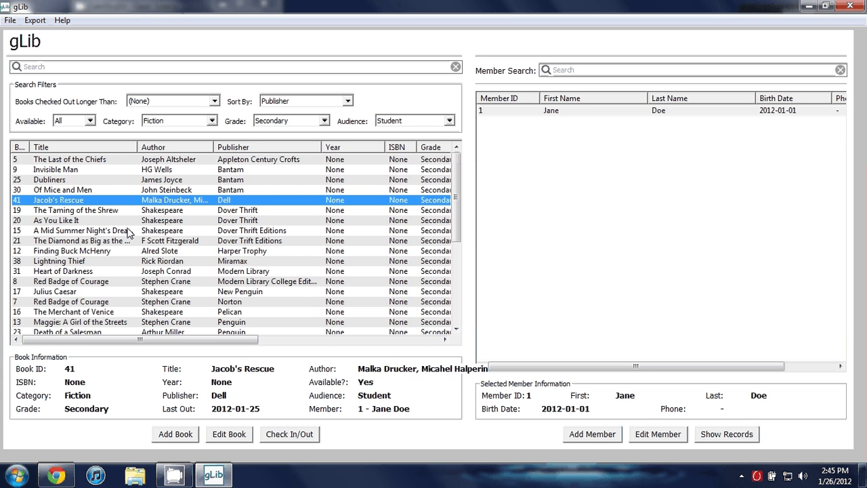
drag(190, 339, 390, 339)
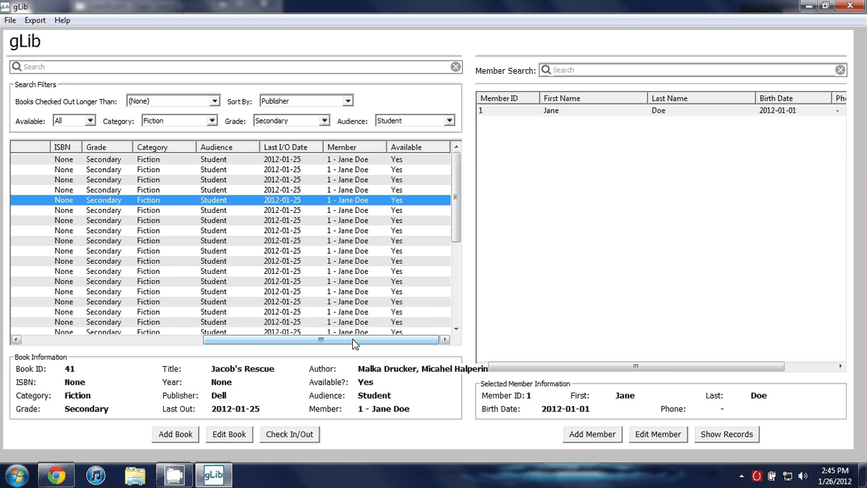
drag(348, 339, 155, 340)
click(229, 252)
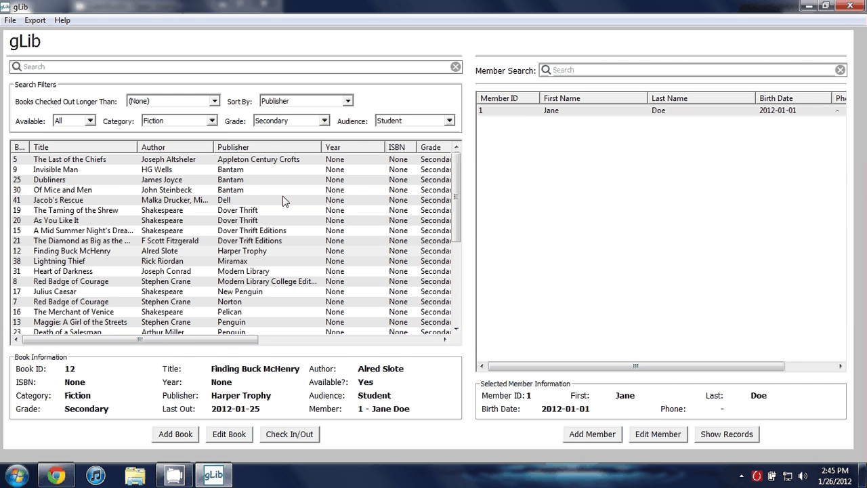
click(238, 180)
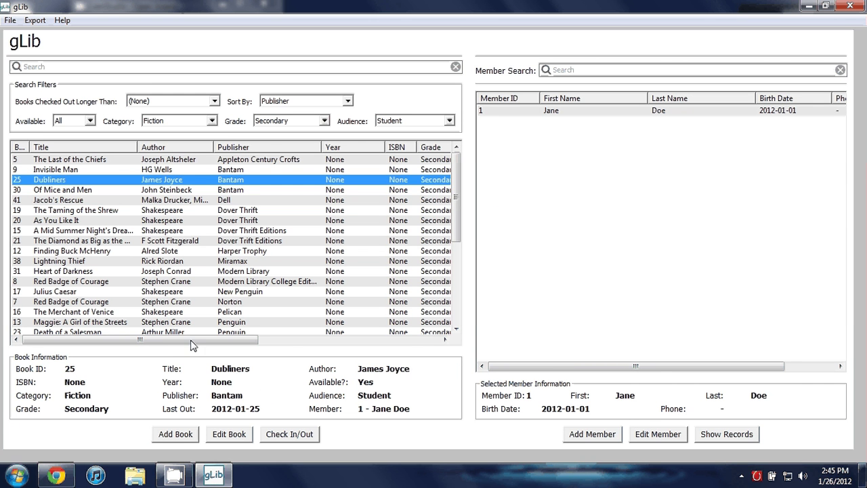
drag(194, 347, 156, 342)
click(37, 23)
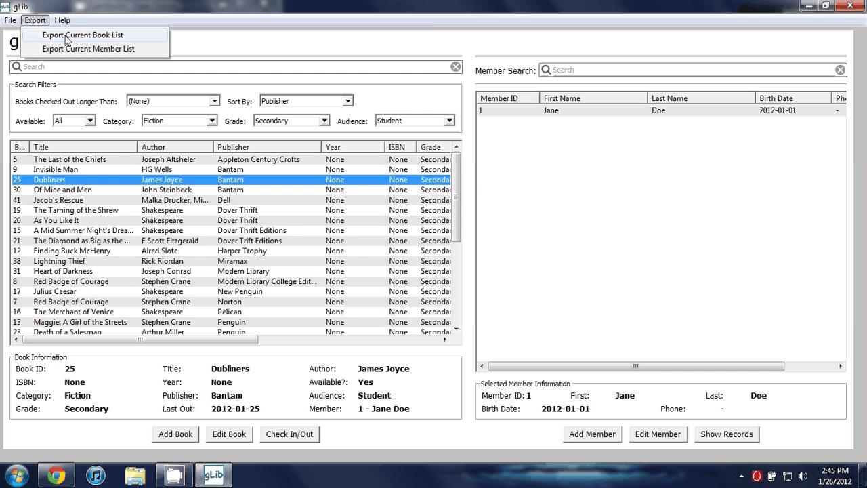
Step: Export the current book list to the Desktop as ourBookList and reveal the desktop
click(67, 37)
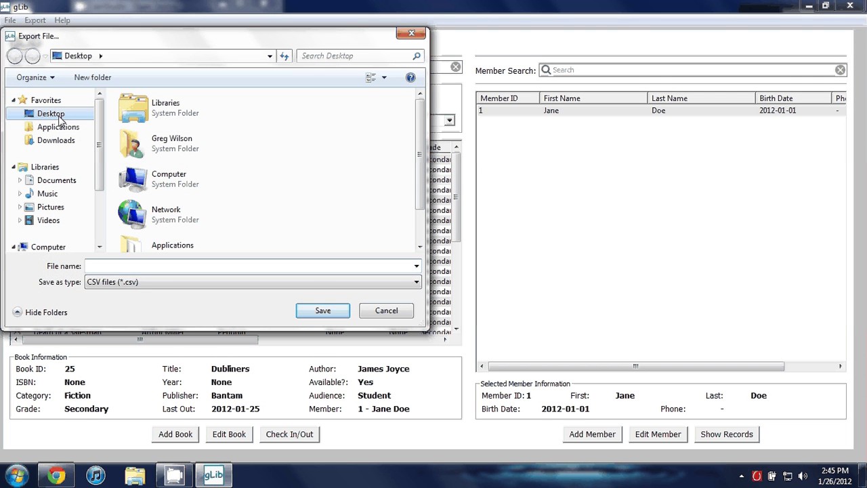
click(51, 113)
click(119, 269)
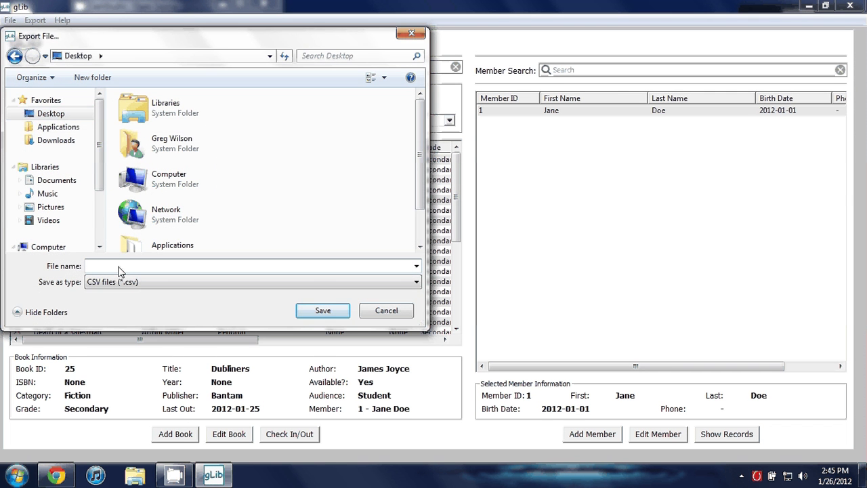
text(ourBookList)
key(Return)
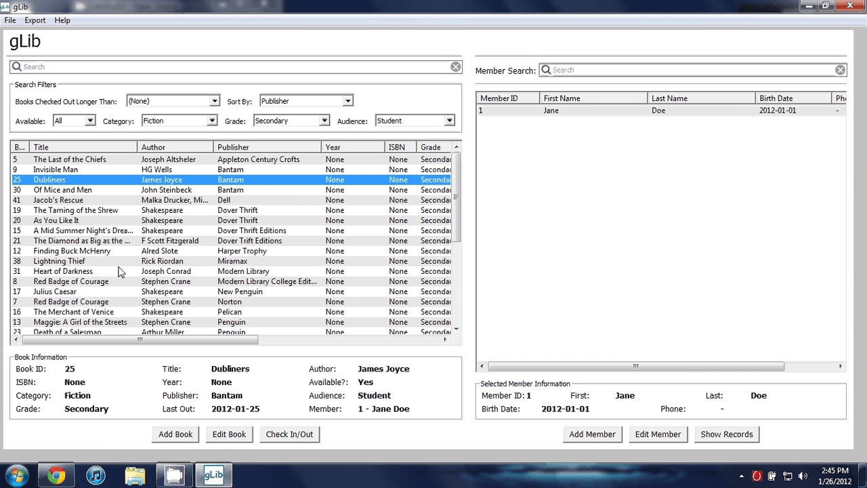
click(863, 474)
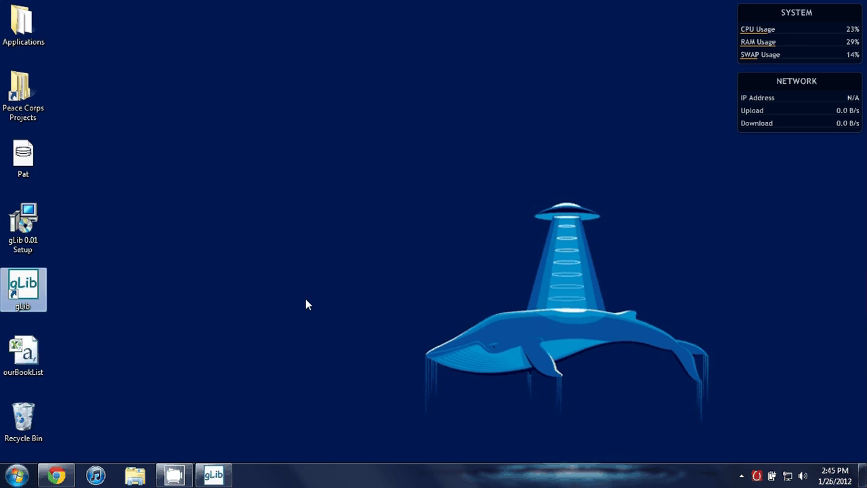
Step: Open ourBookList from the desktop in Excel Starter, review it, close it, and return to gLib
click(25, 352)
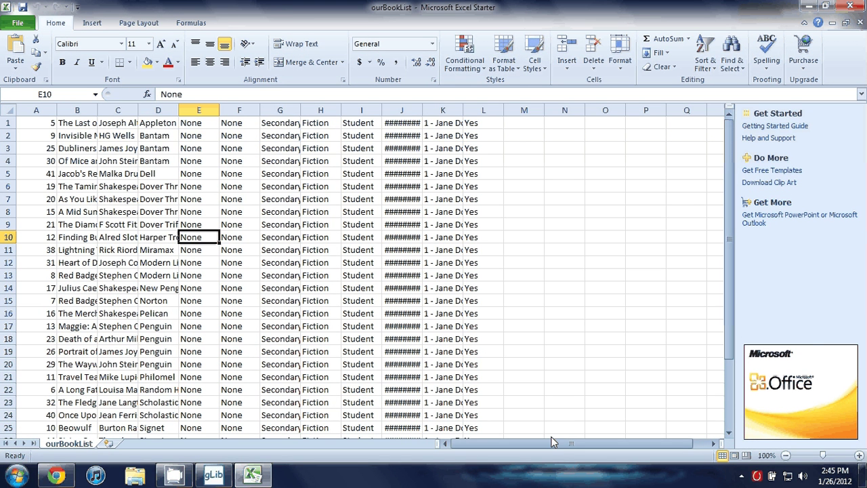
click(859, 5)
click(213, 474)
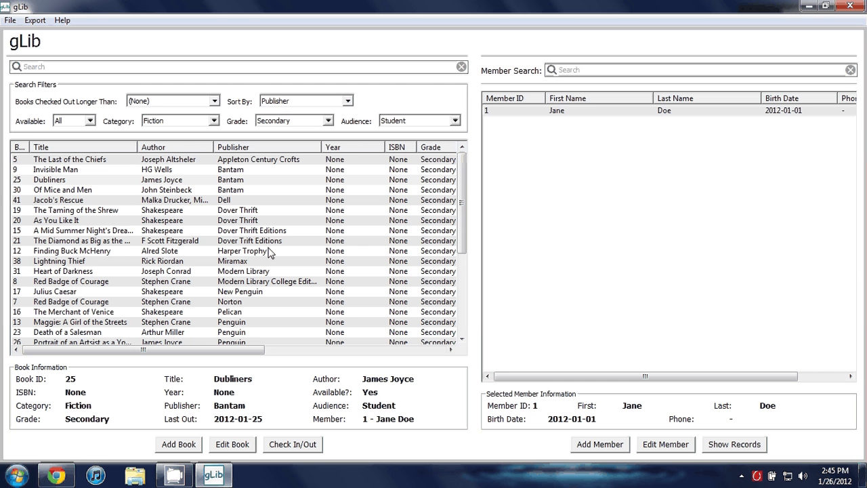
click(267, 242)
mouse_move(465, 178)
mouse_down()
mouse_move(463, 274)
mouse_move(463, 193)
mouse_up()
click(175, 181)
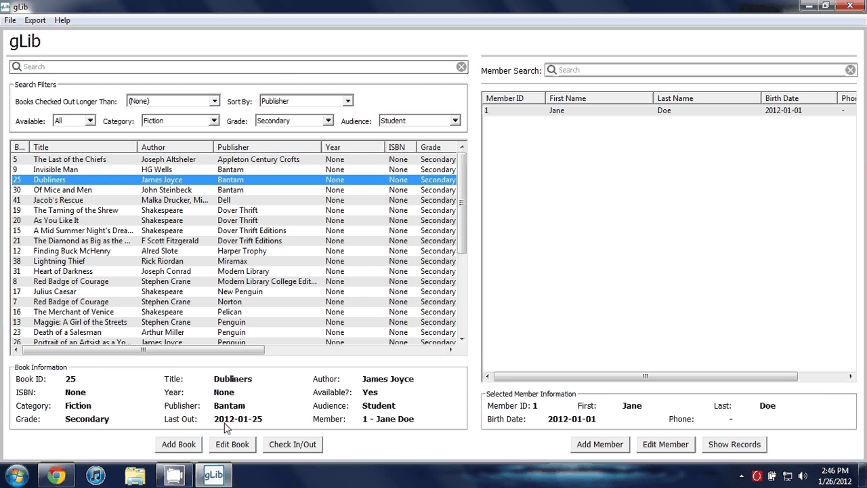
key(alt+Tab)
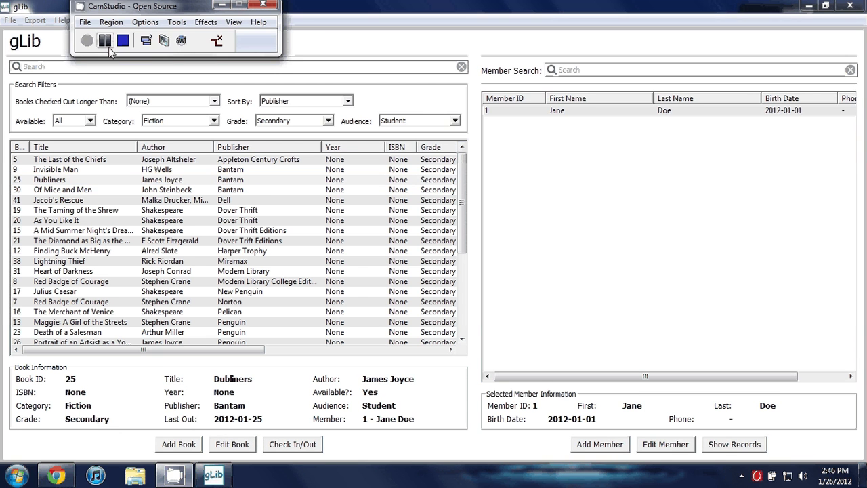